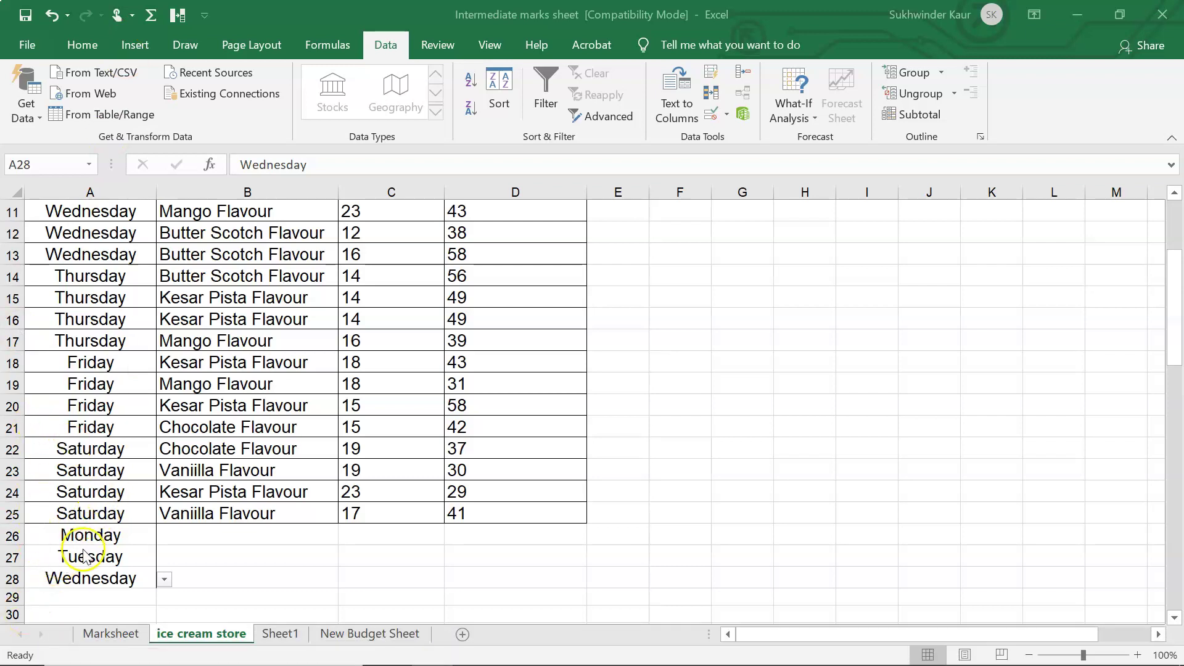
Step: Try to enter Sunday in cell A26 and cancel the entry
left_click(91, 532)
key("BackSpace")
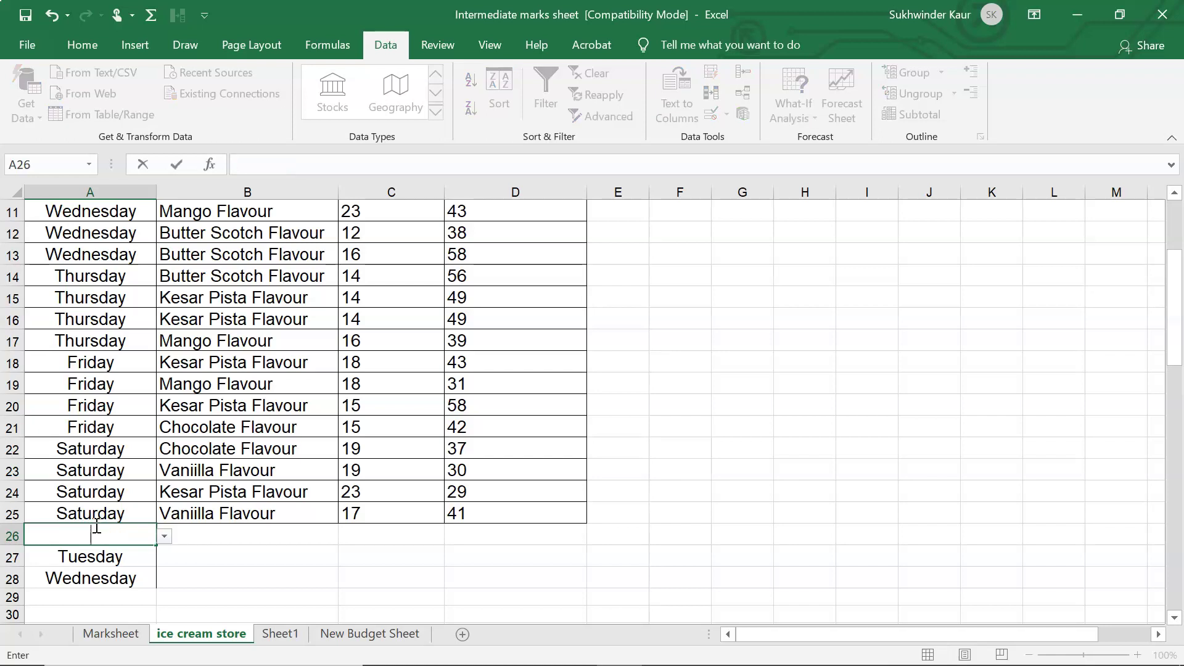
type("Sunday")
key("Return")
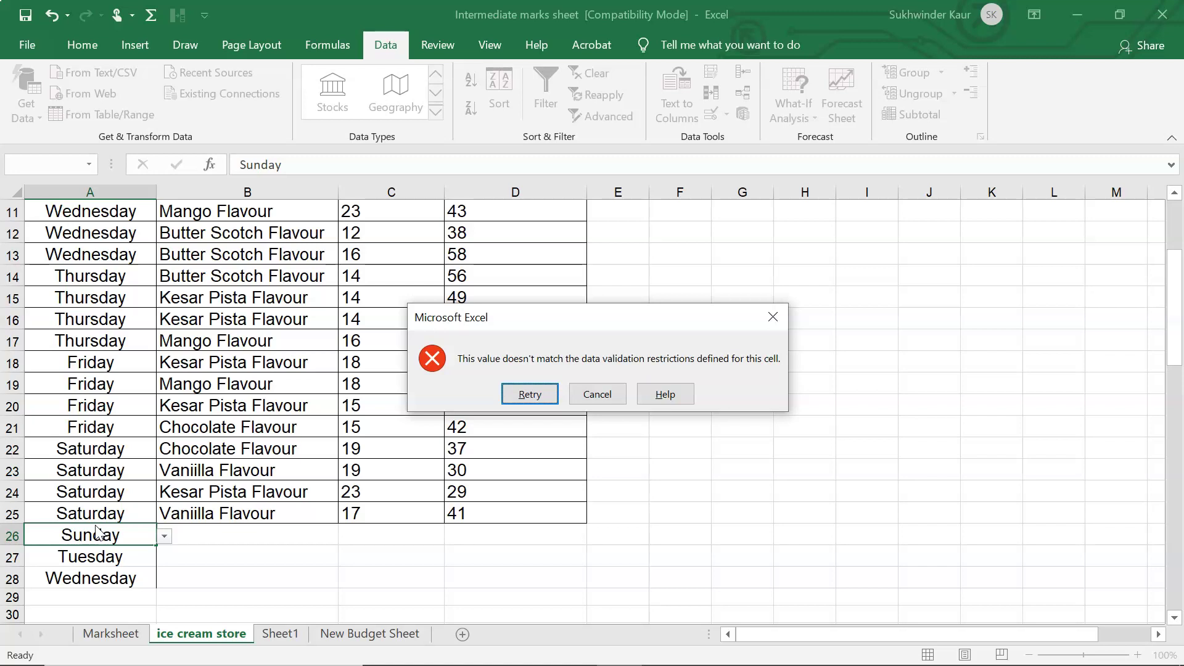
left_click(587, 393)
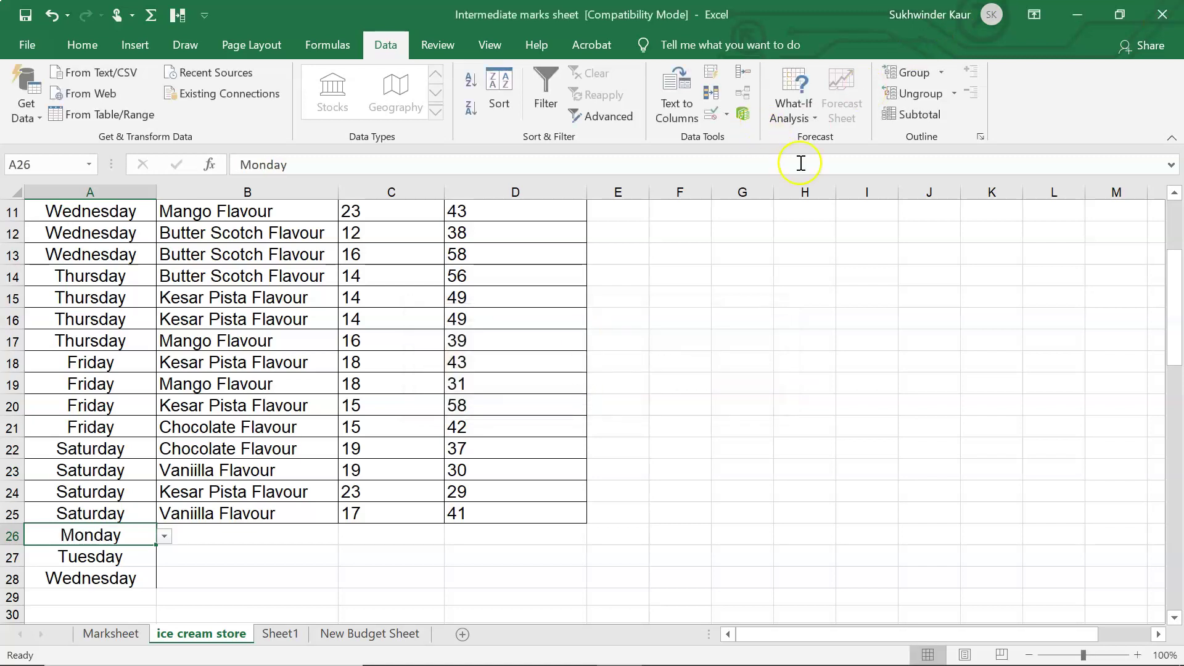
Step: Compare the error alert styles in the data validation of column A and apply the Warning style
left_click(93, 192)
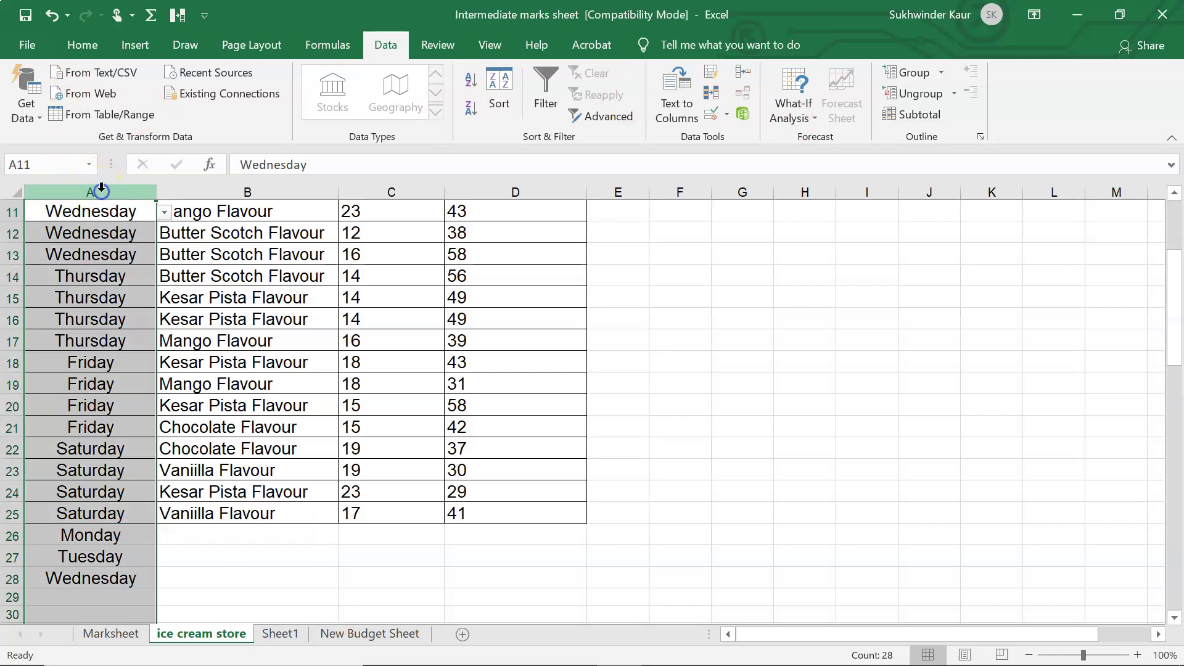
left_click(714, 113)
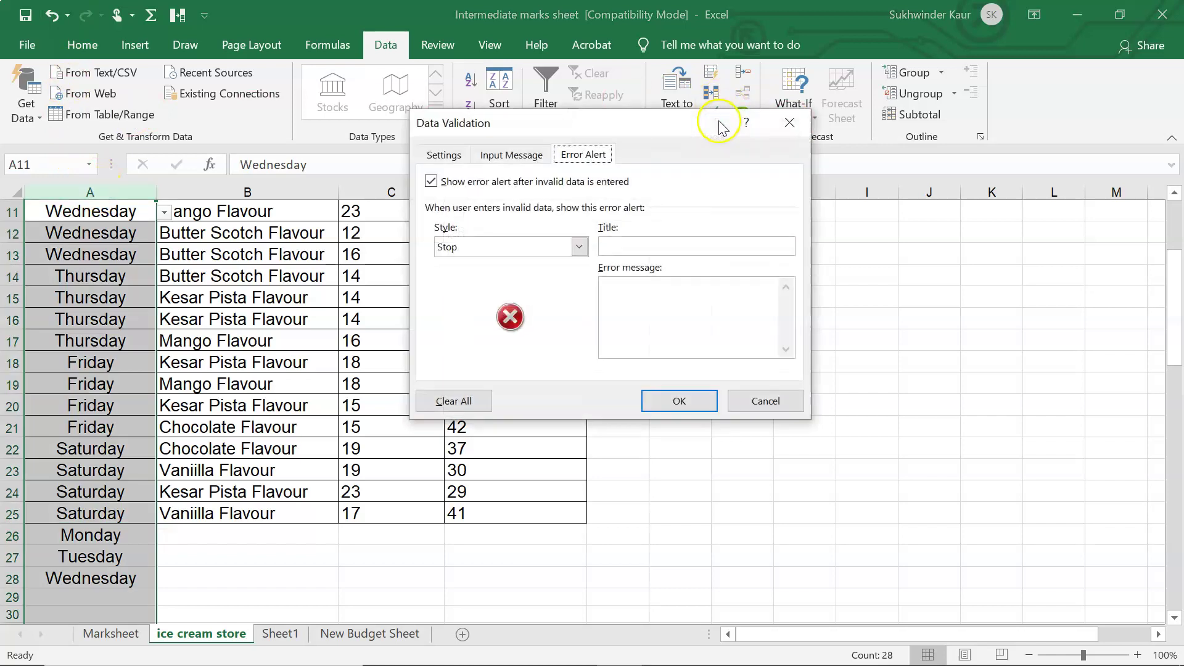
left_click(437, 156)
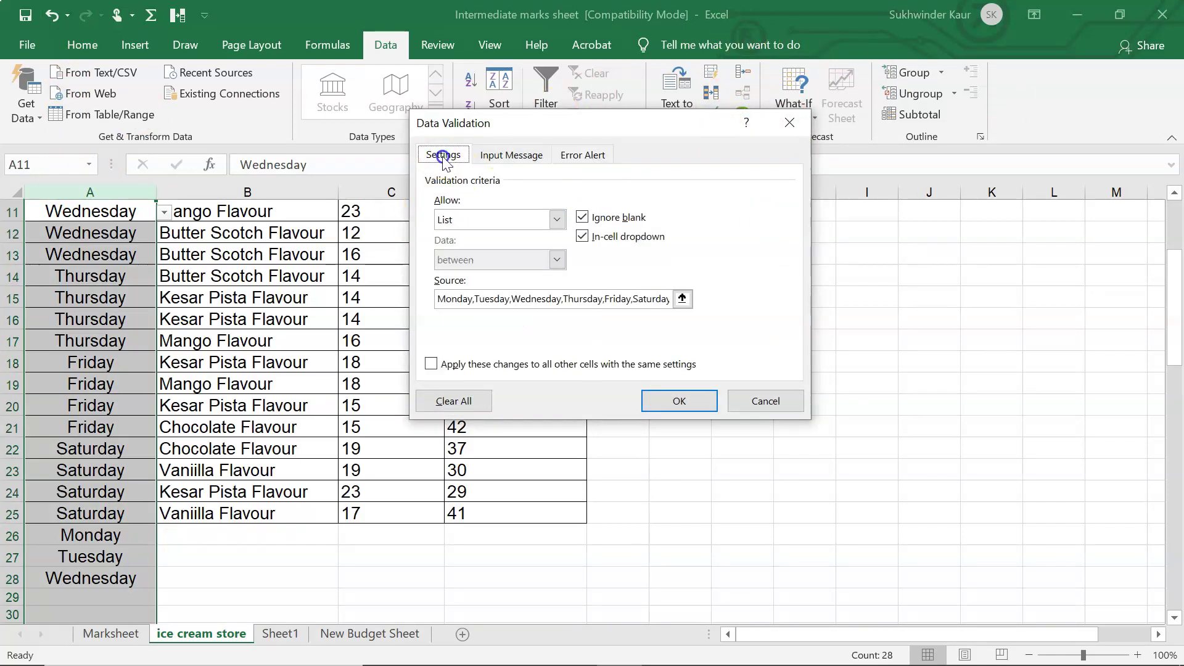
left_click(583, 155)
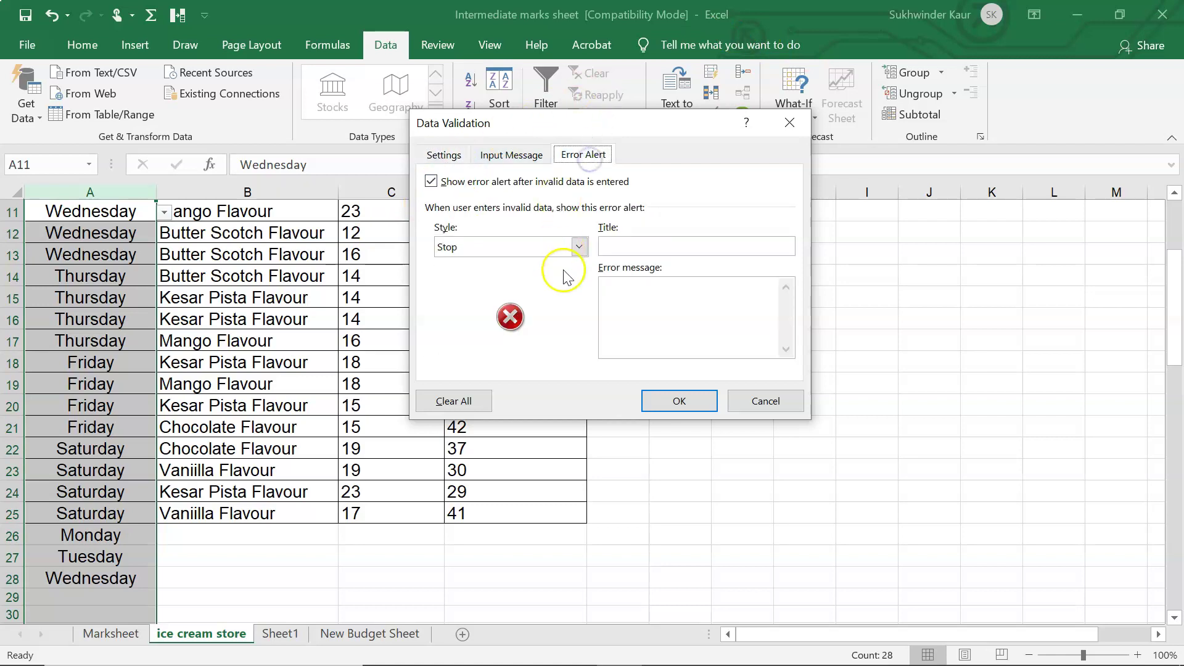
left_click(555, 247)
left_click(552, 245)
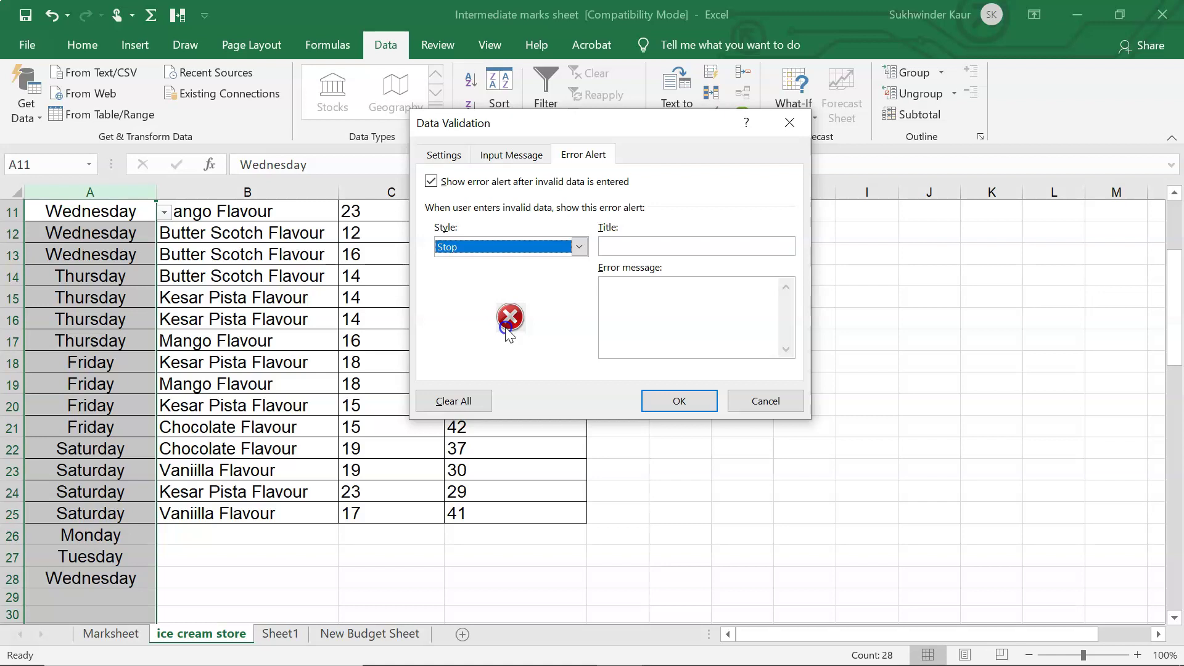
left_click(543, 248)
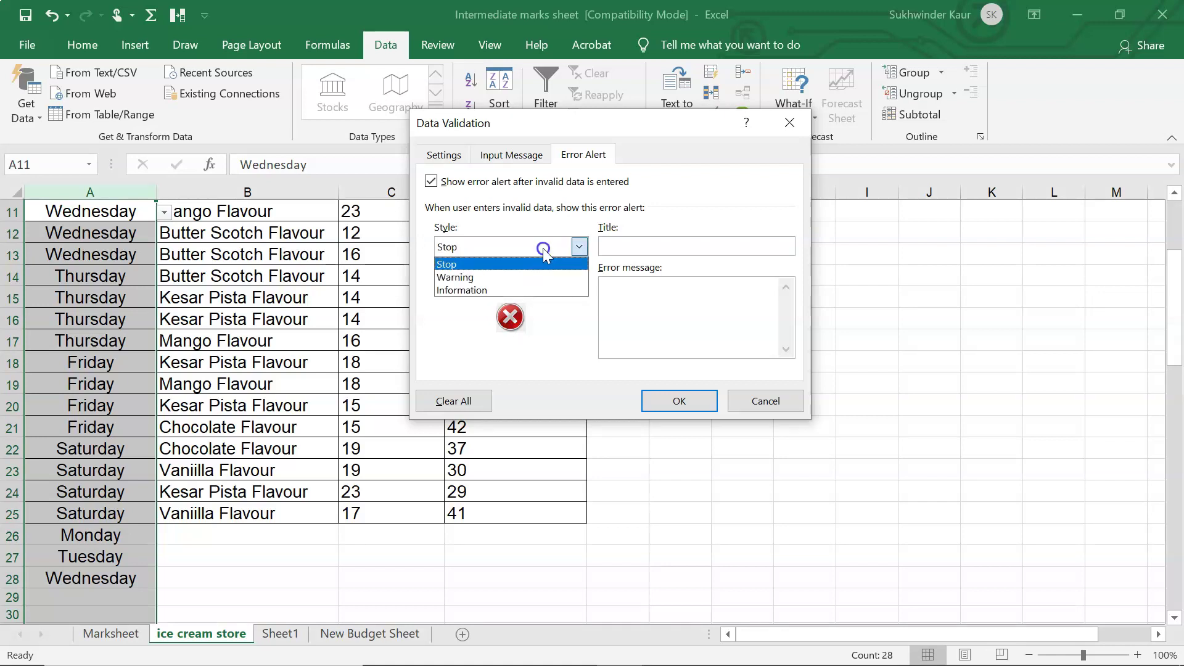
left_click(515, 278)
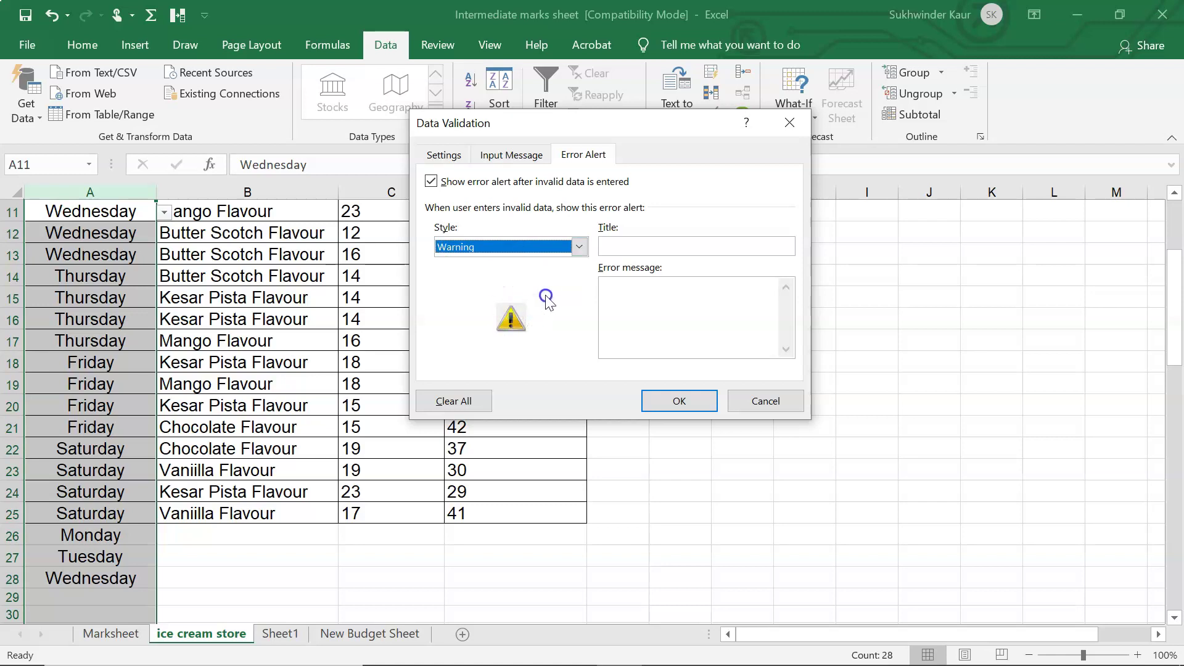
left_click(563, 248)
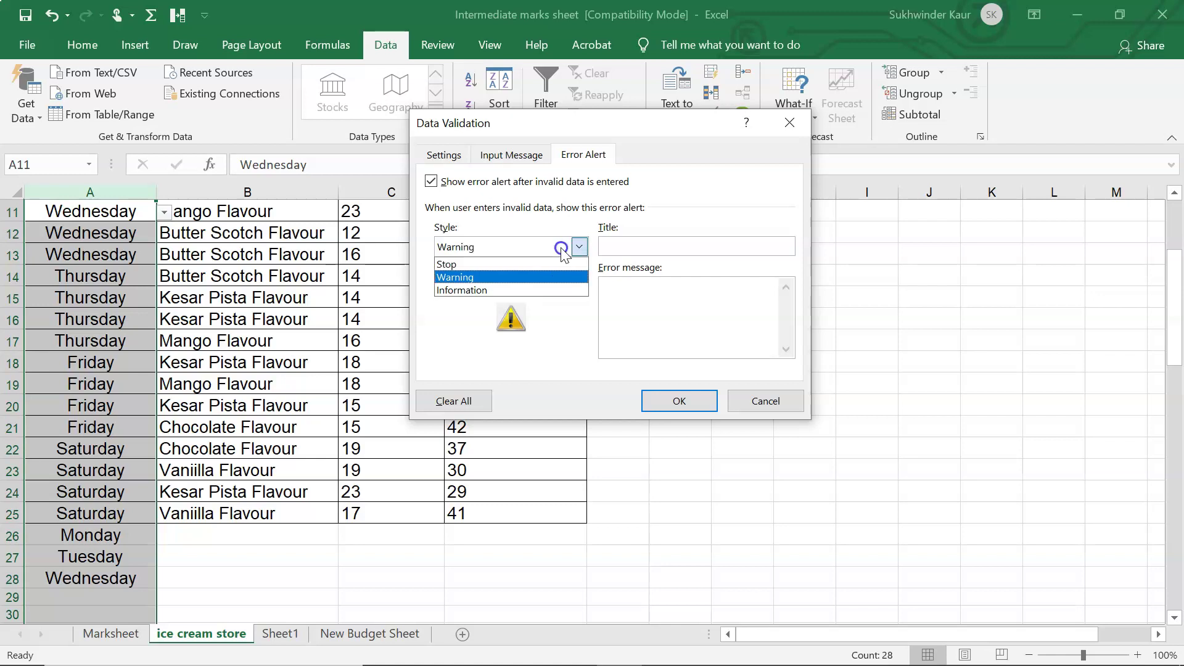
left_click(551, 290)
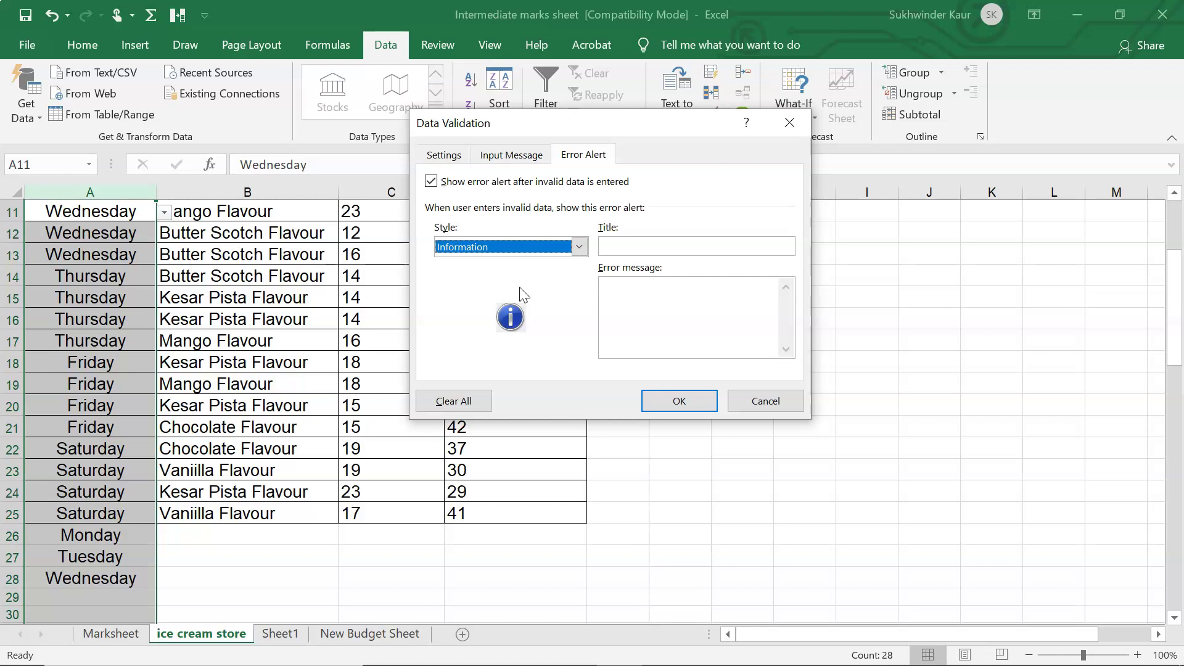
left_click(511, 247)
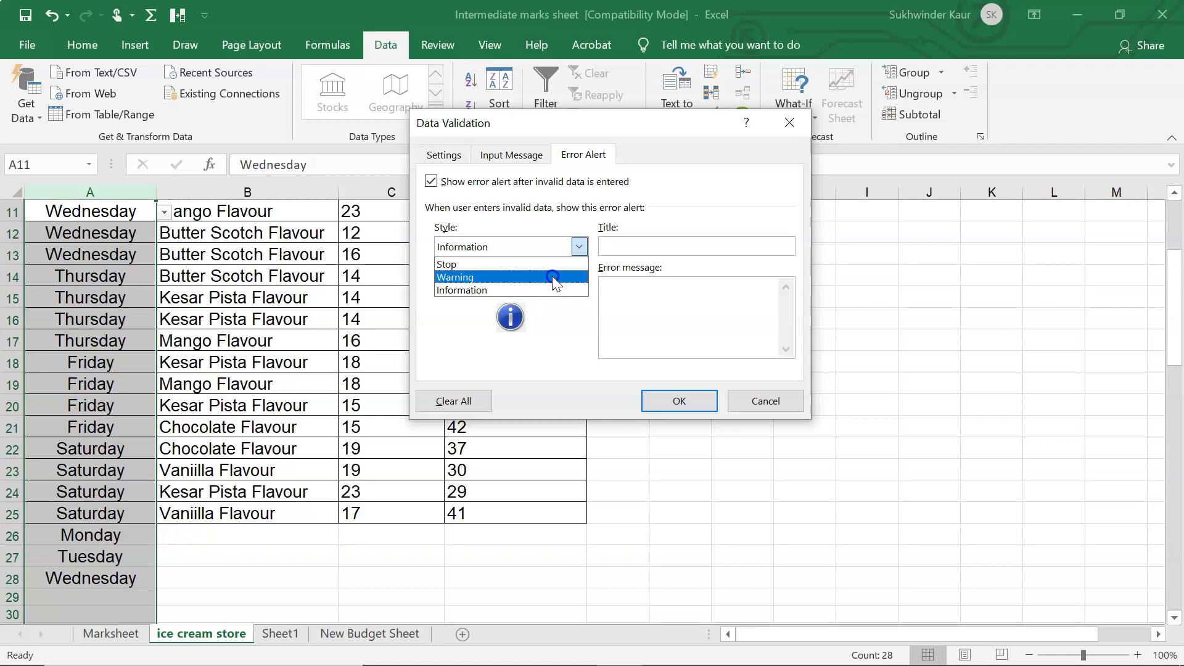
left_click(554, 279)
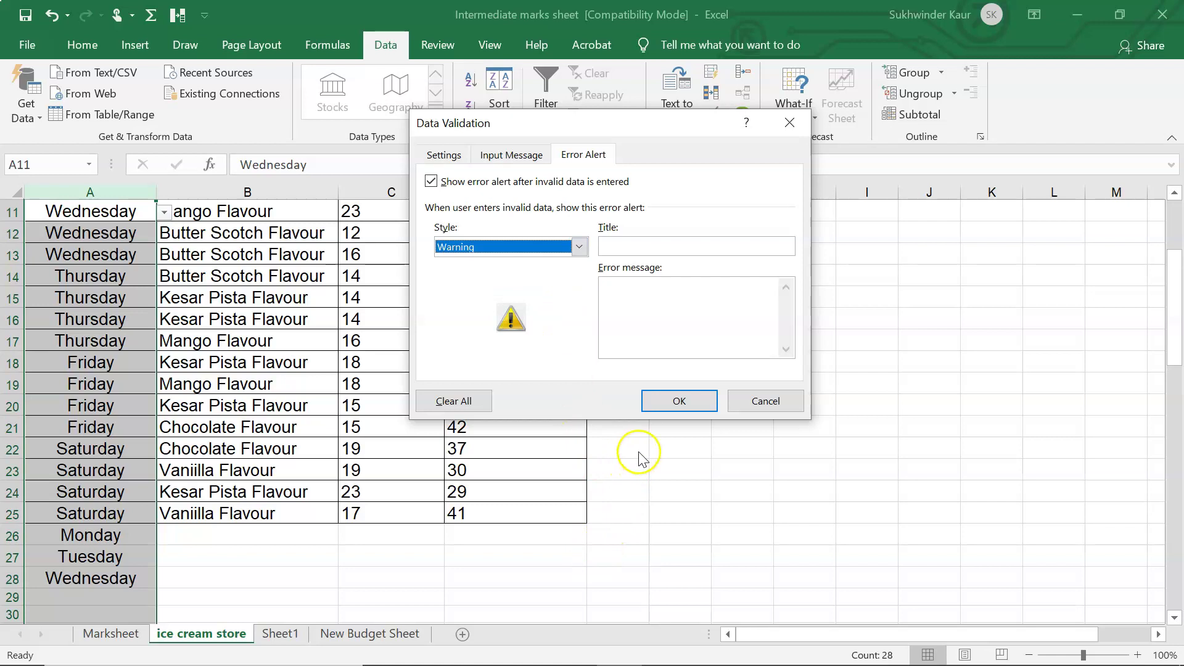
key("Return")
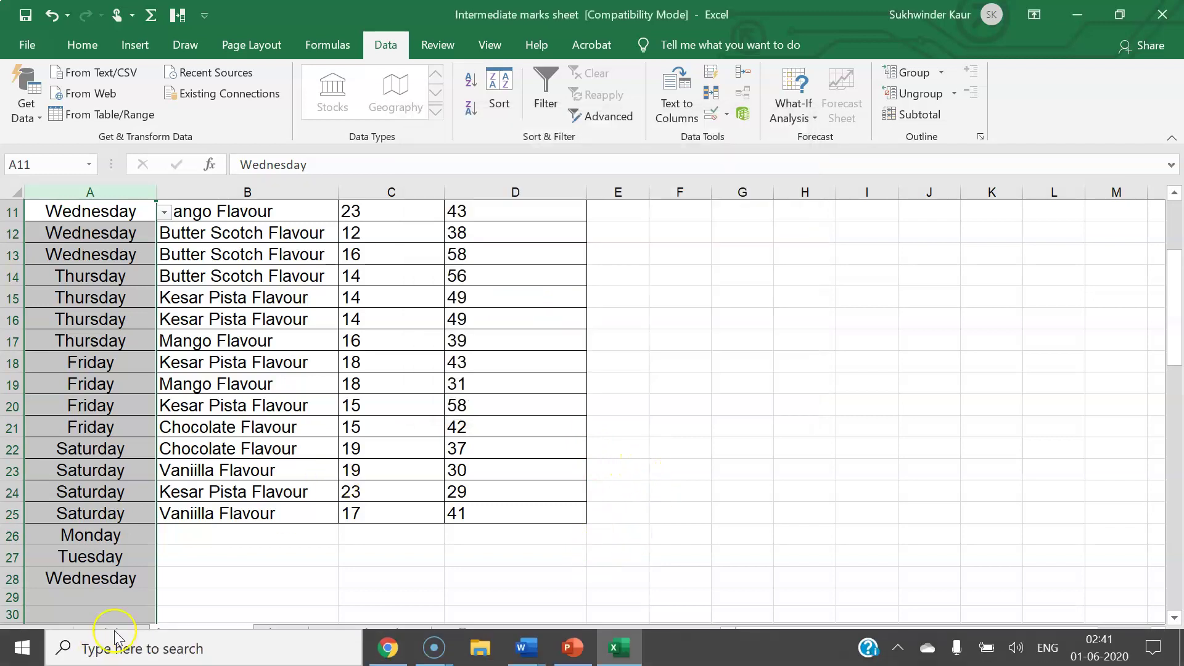
Step: Enter Sunday in cell A26 by accepting it despite the validation alert, and undo that entry
left_click(113, 630)
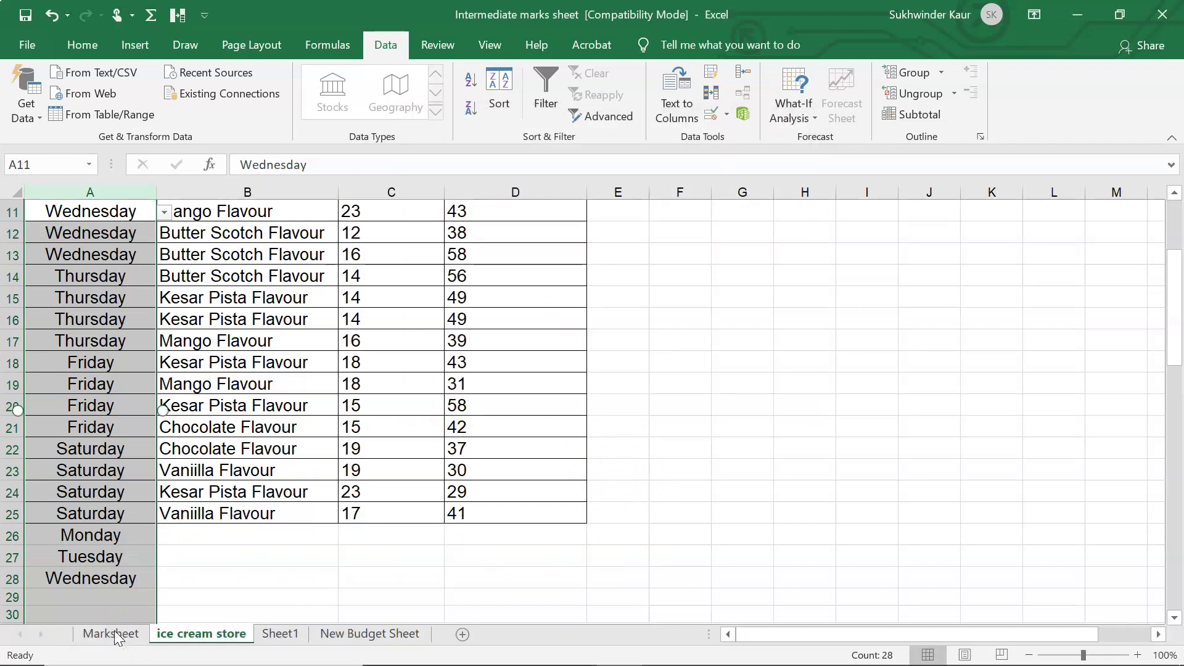
left_click(96, 534)
type("Sunday")
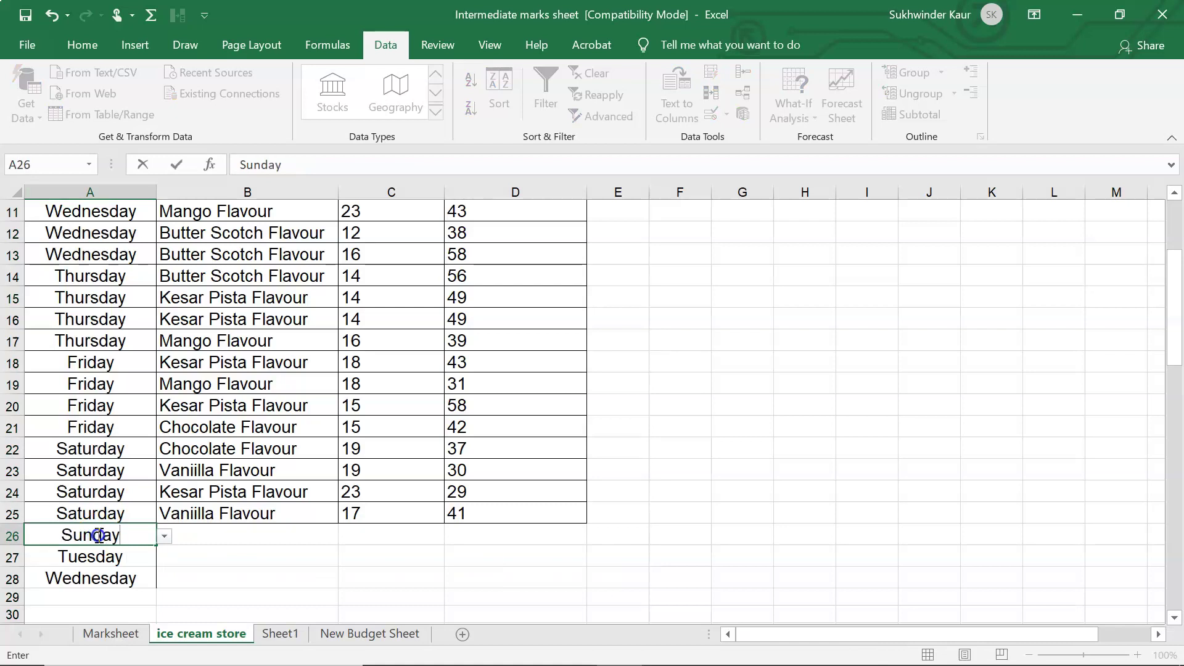
key("Return")
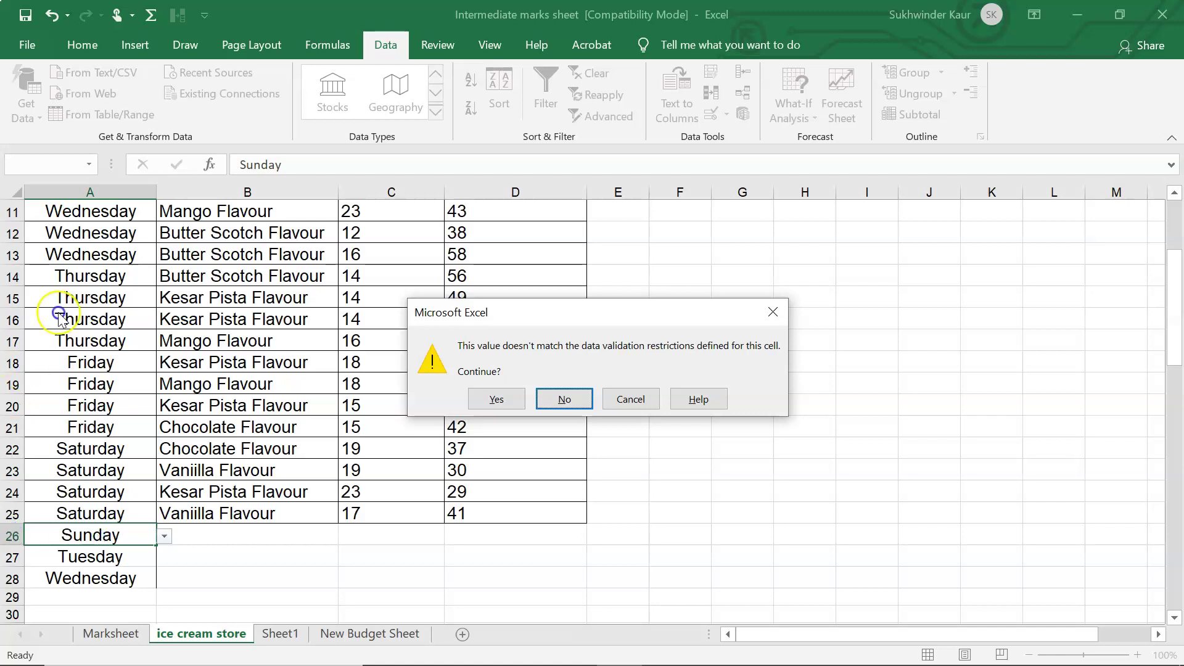
mouse_move(396, 663)
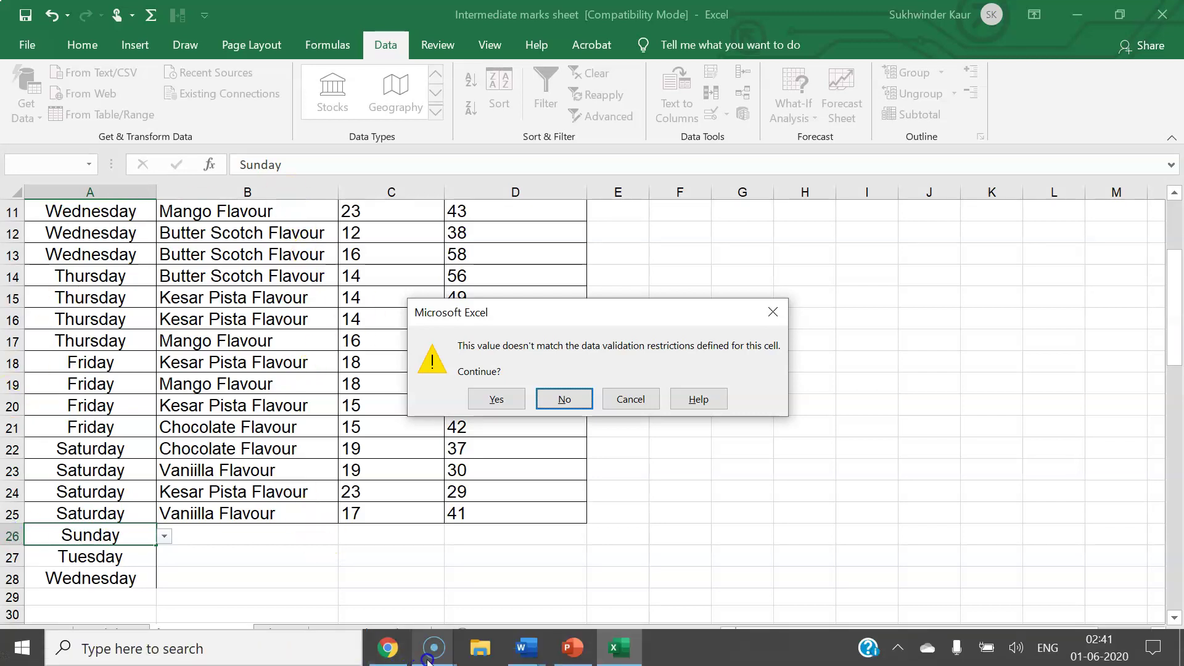
left_click(480, 400)
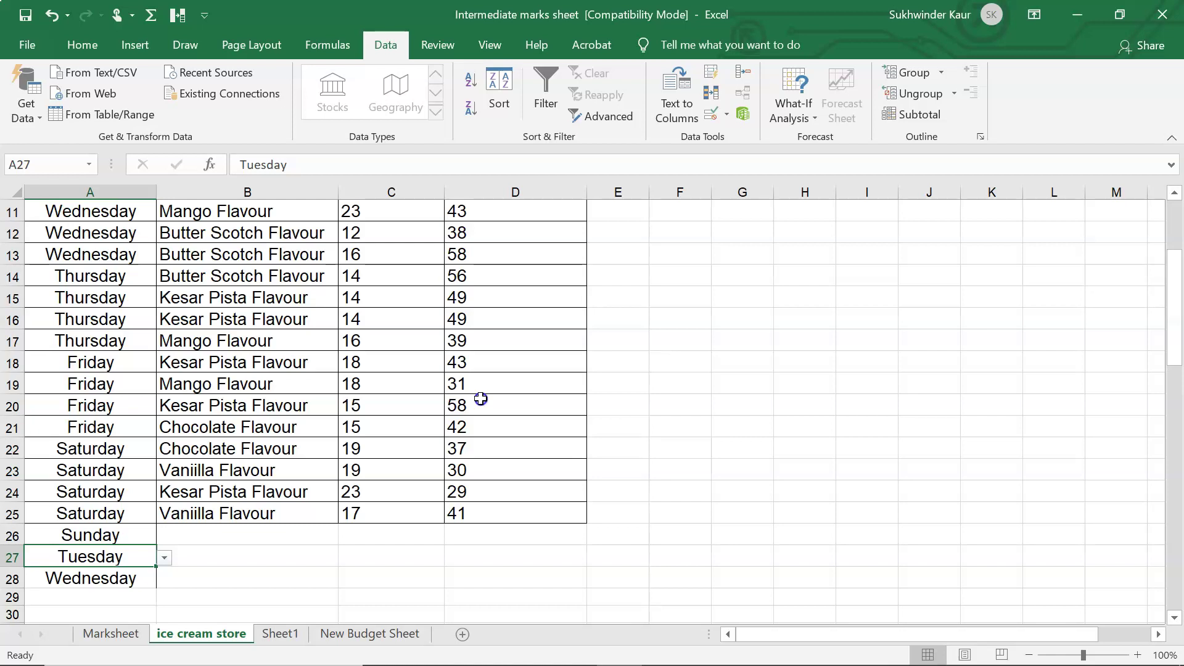
key("ctrl+z")
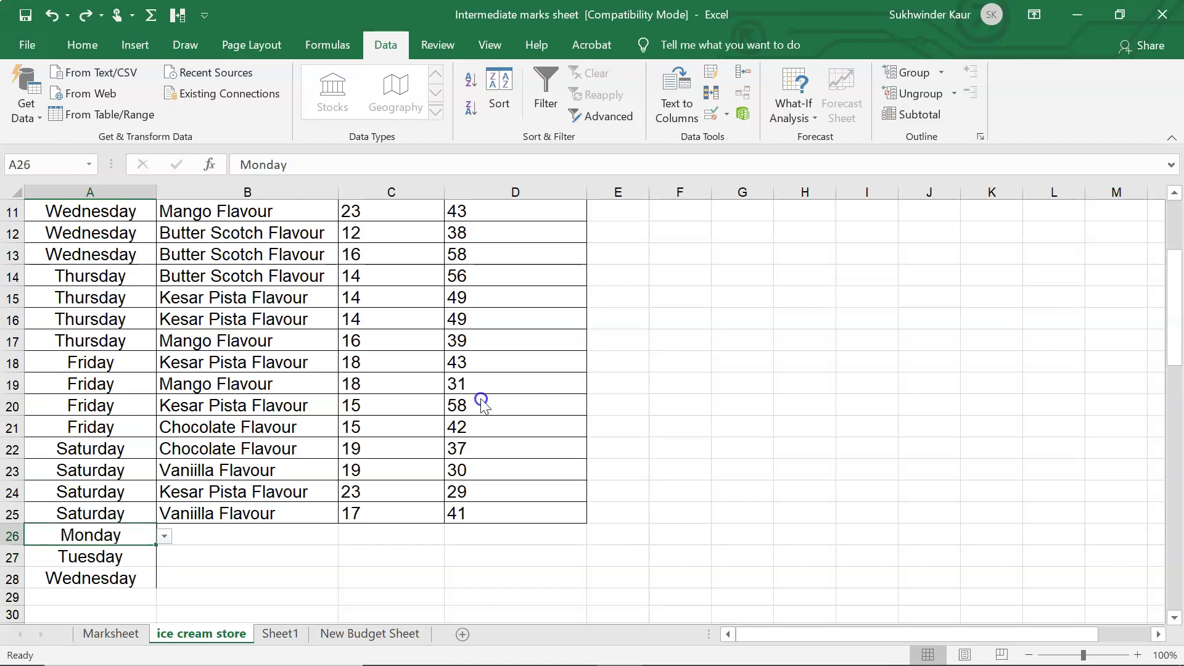
Step: Set cell A26's validation error alert to the Stop style with the message "You must choose from drop down menu in the cell"
left_click(710, 115)
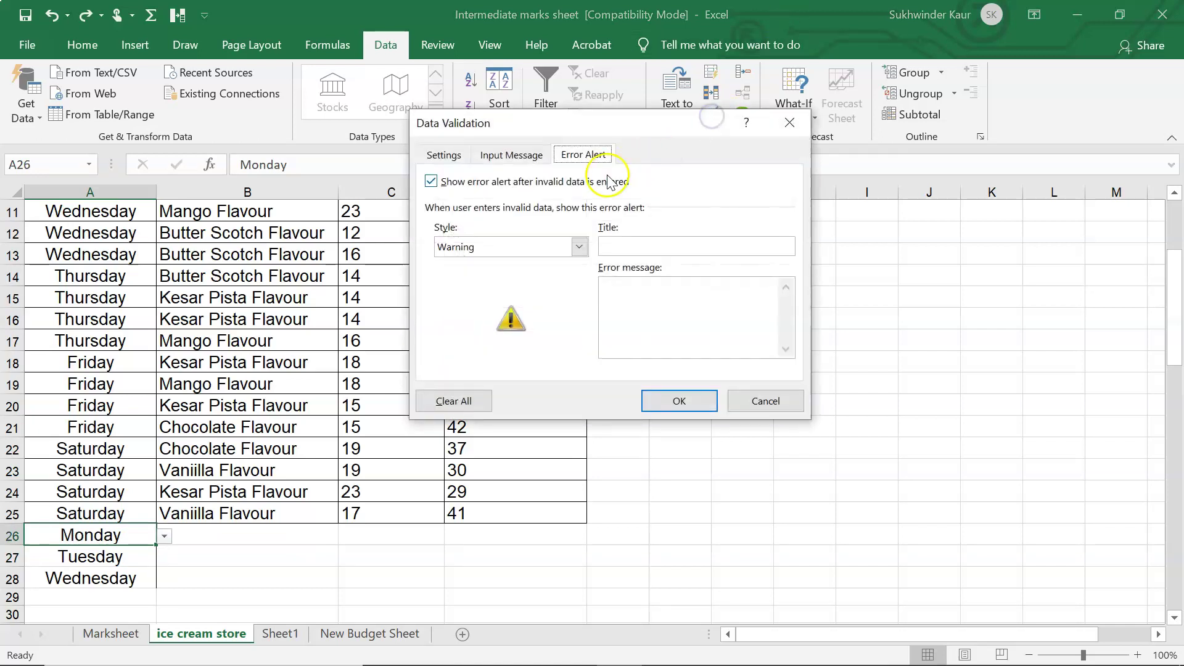
left_click(527, 249)
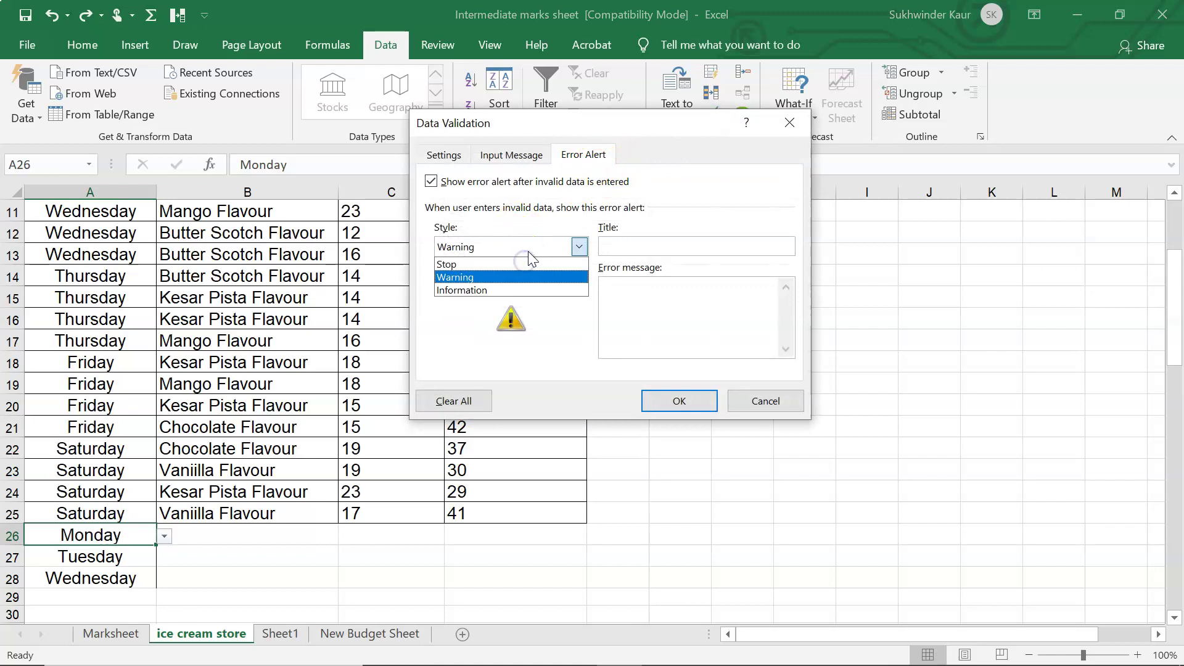
left_click(498, 265)
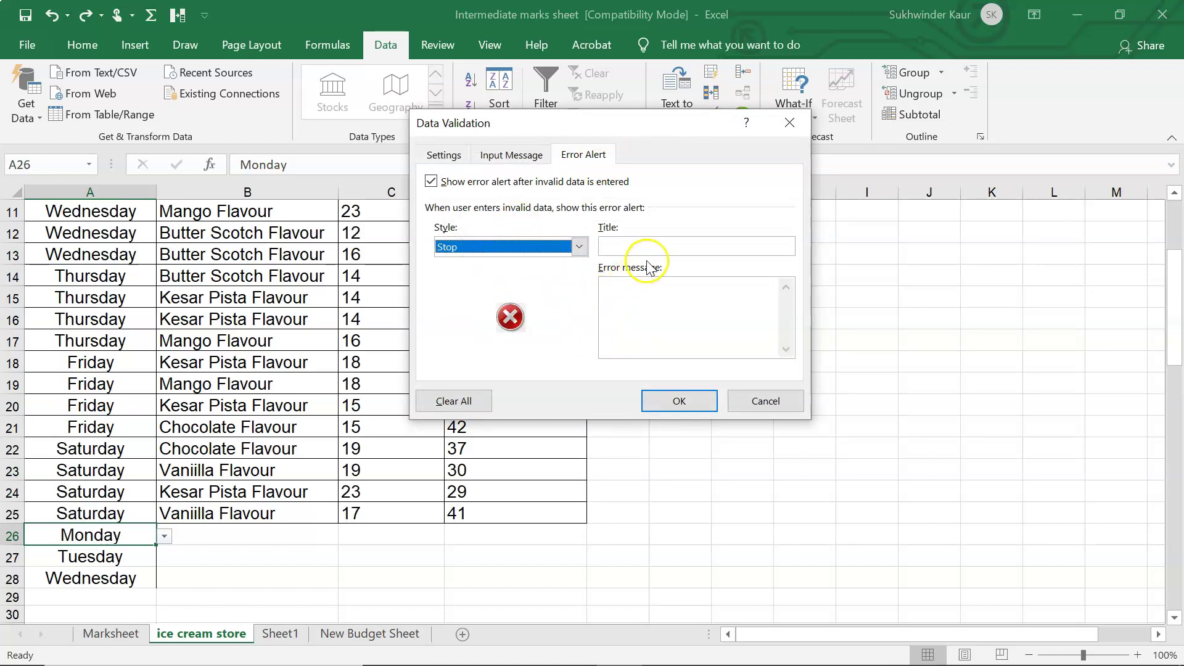
left_click(642, 287)
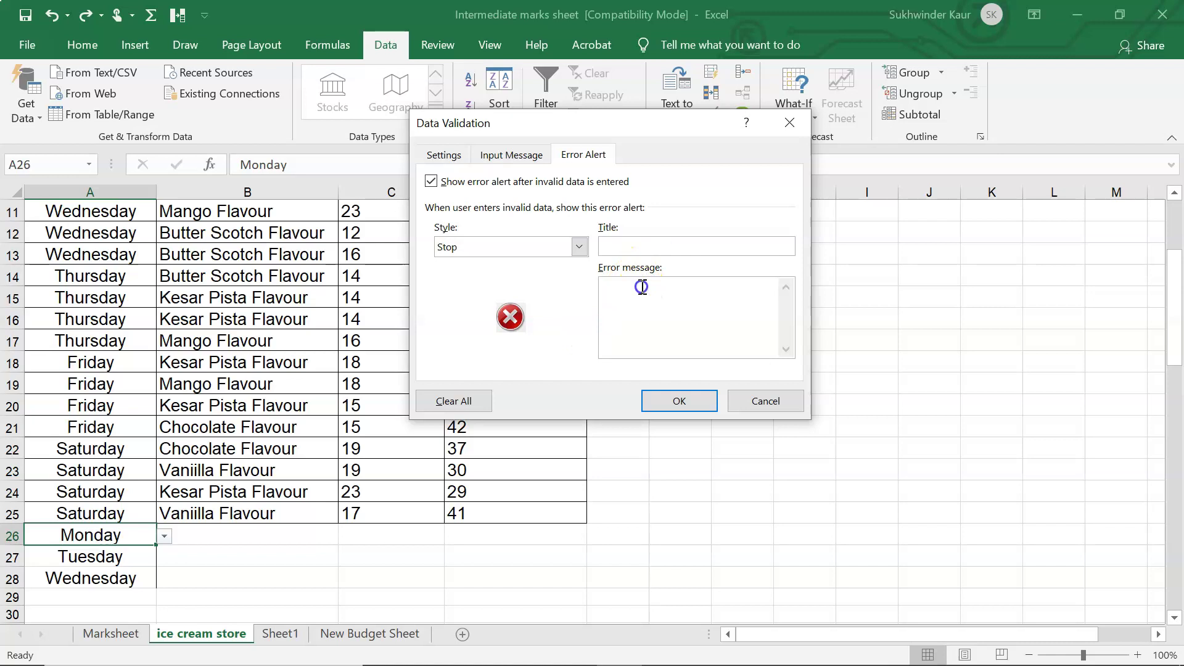
type("You must choose from drop down menu in the cell")
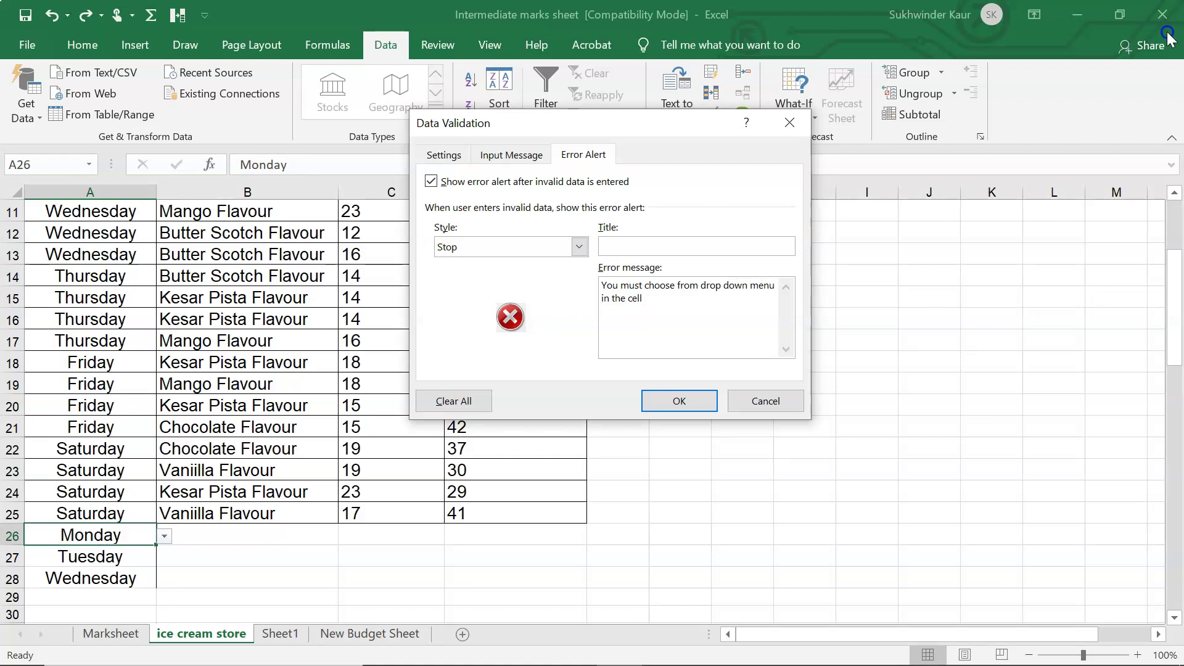
left_click(673, 398)
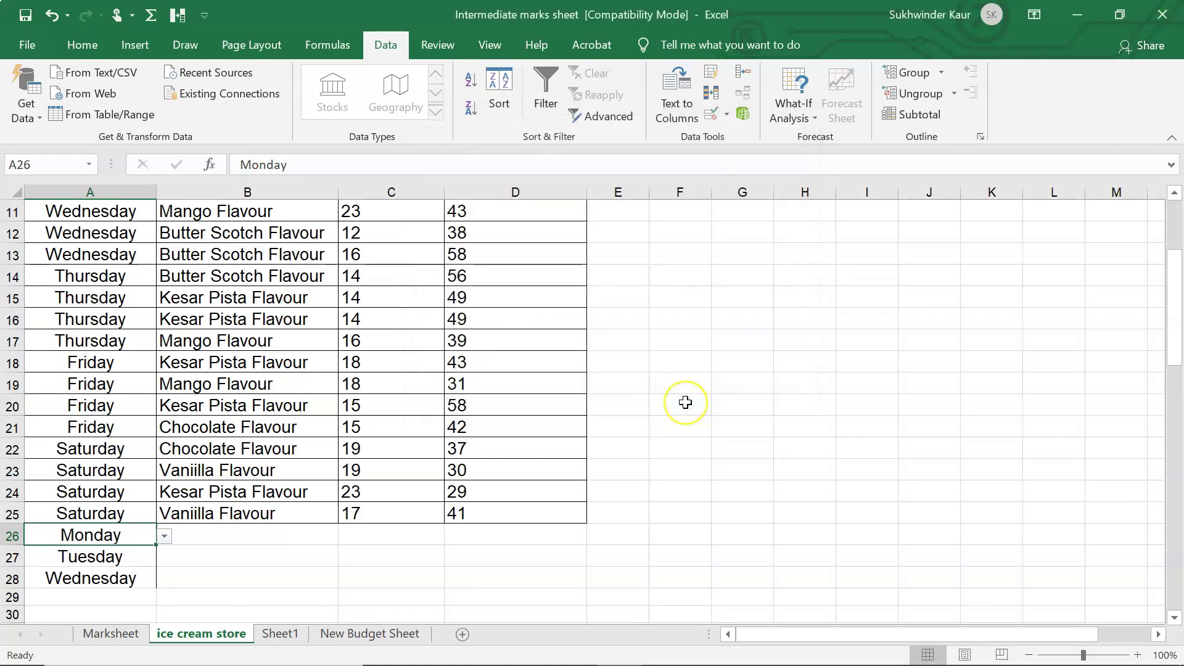
Step: Test the custom error alert of cell A26 by entering Sunday
type("S")
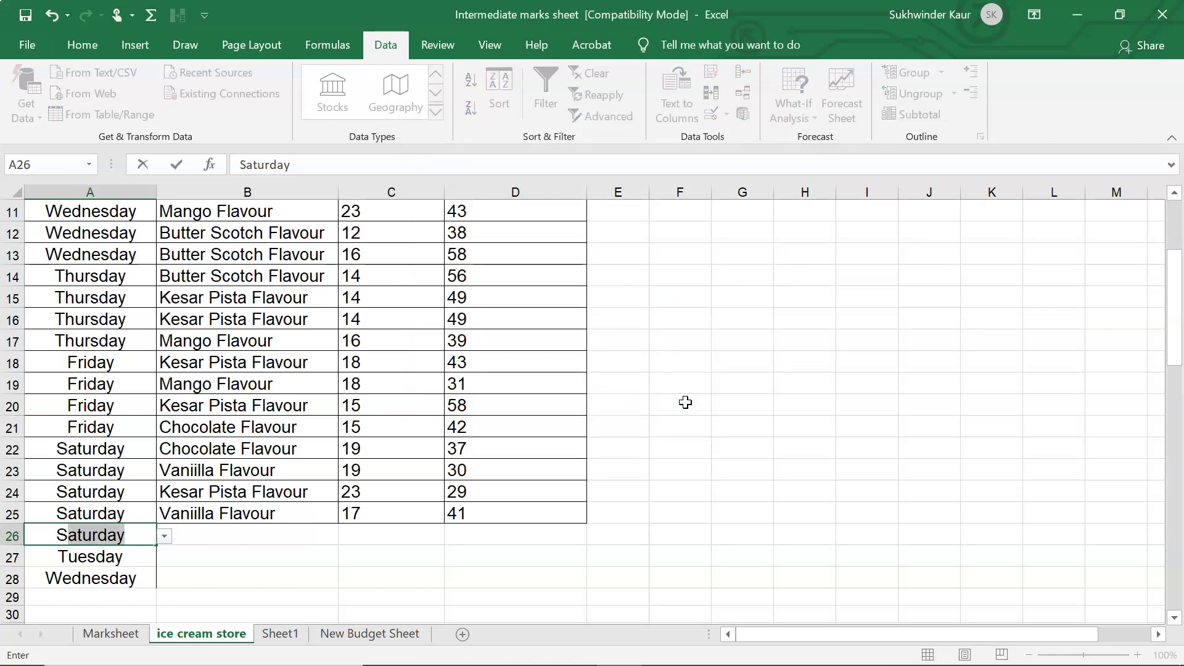
type("unday")
key("Return")
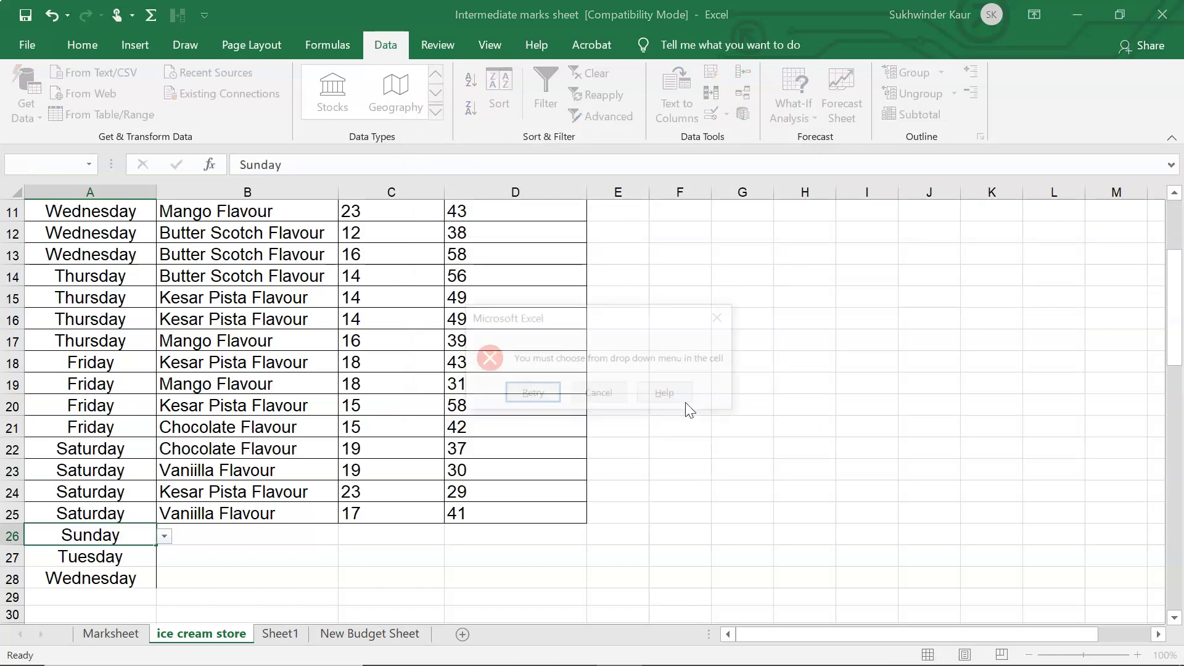